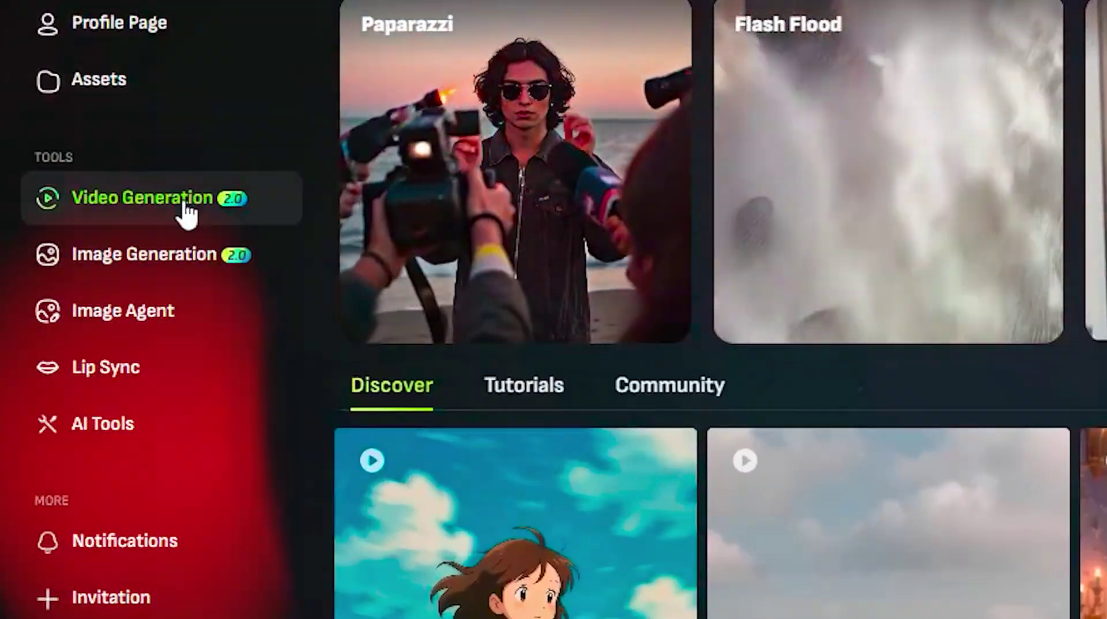
Step: Open the Text To Video generator and begin writing the airport-walking prompt
{"action": "left_click", "coordinate": [187, 214]}
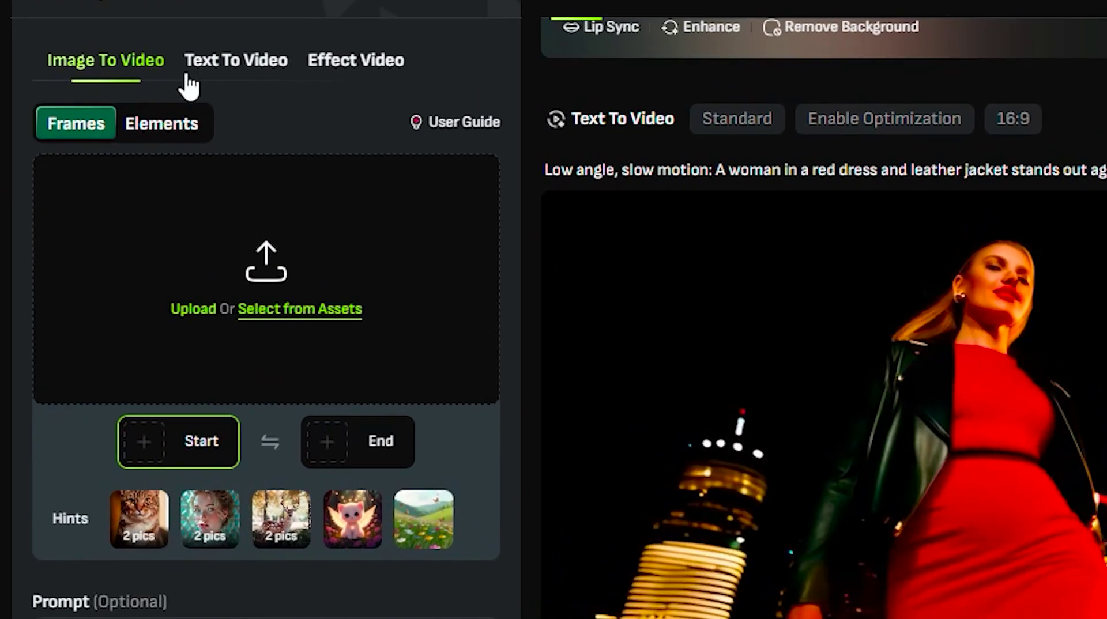
{"action": "left_click", "coordinate": [144, 128]}
{"action": "left_click", "coordinate": [239, 208]}
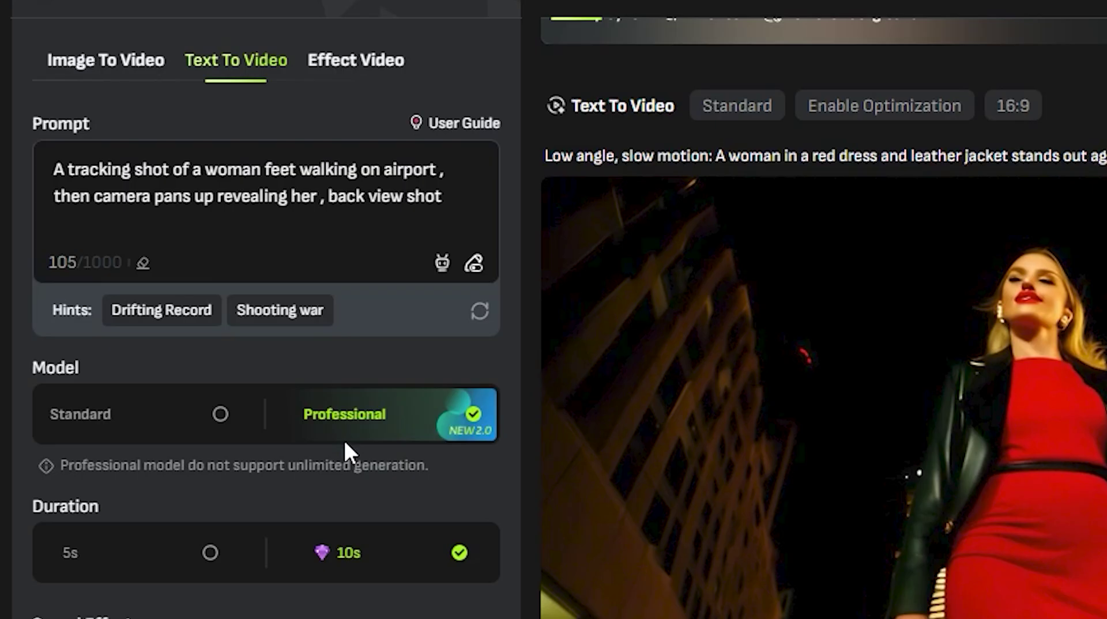
Step: Set the clip to 5 seconds with sound effects on and a vertical 9:16 ratio
{"action": "left_click", "coordinate": [155, 566]}
{"action": "left_click", "coordinate": [341, 565]}
{"action": "left_click", "coordinate": [149, 565]}
{"action": "scroll", "coordinate": [257, 560], "scroll_direction": "down", "scroll_amount": 3}
{"action": "scroll", "coordinate": [311, 511], "scroll_direction": "down", "scroll_amount": 3}
{"action": "left_click", "coordinate": [453, 319]}
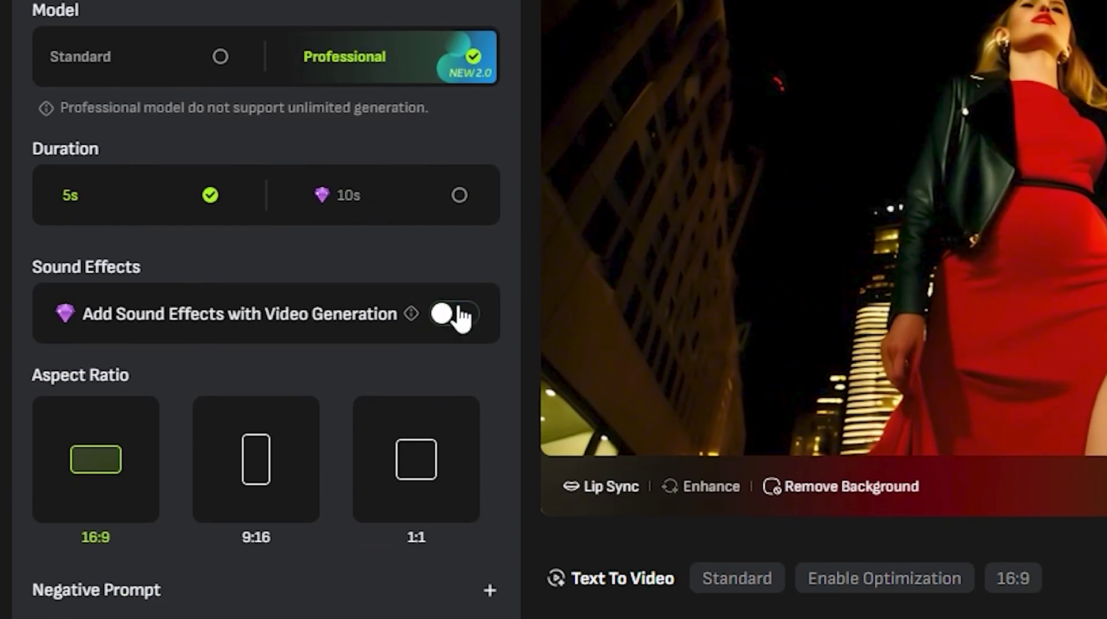
{"action": "left_click", "coordinate": [459, 317]}
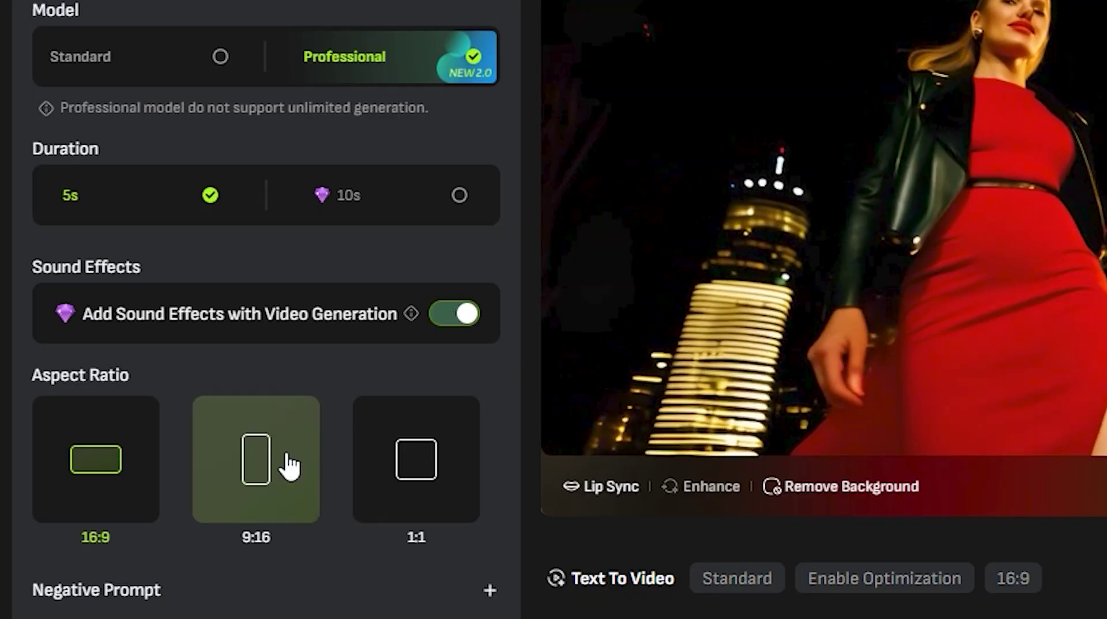
{"action": "left_click", "coordinate": [277, 468]}
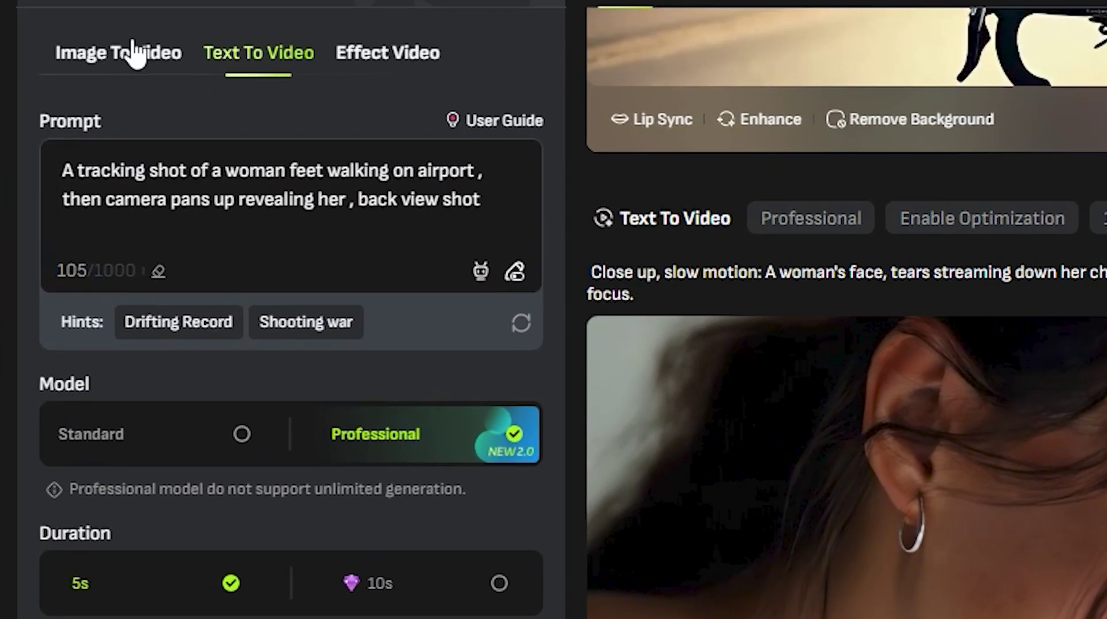
Step: Switch to Image To Video and settle on Frames mode rather than Elements
{"action": "left_click", "coordinate": [122, 53]}
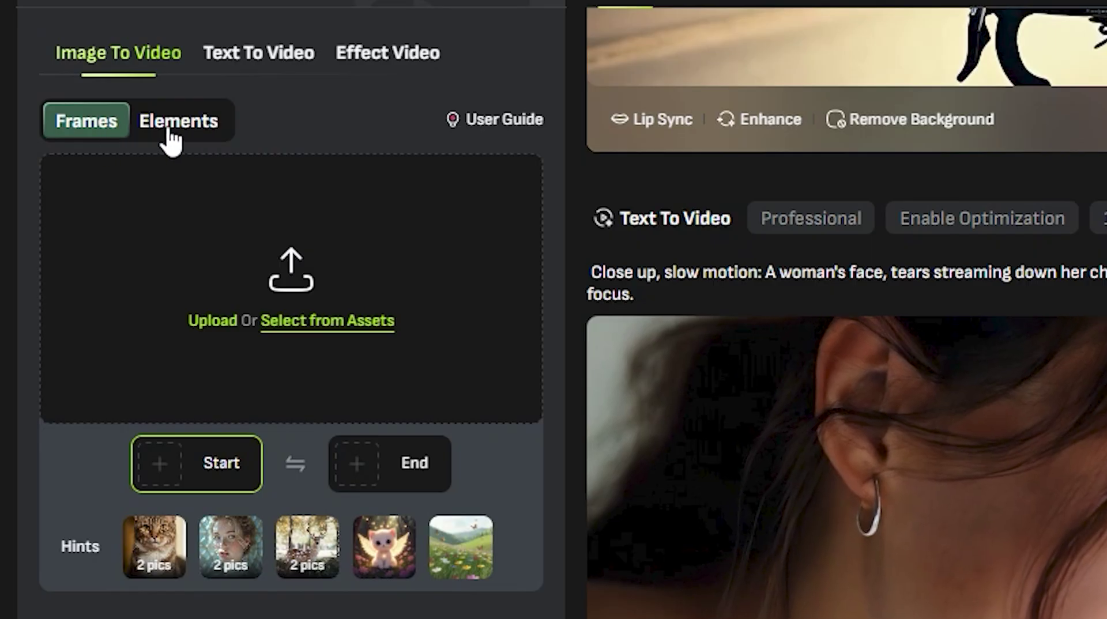
{"action": "left_click", "coordinate": [178, 128]}
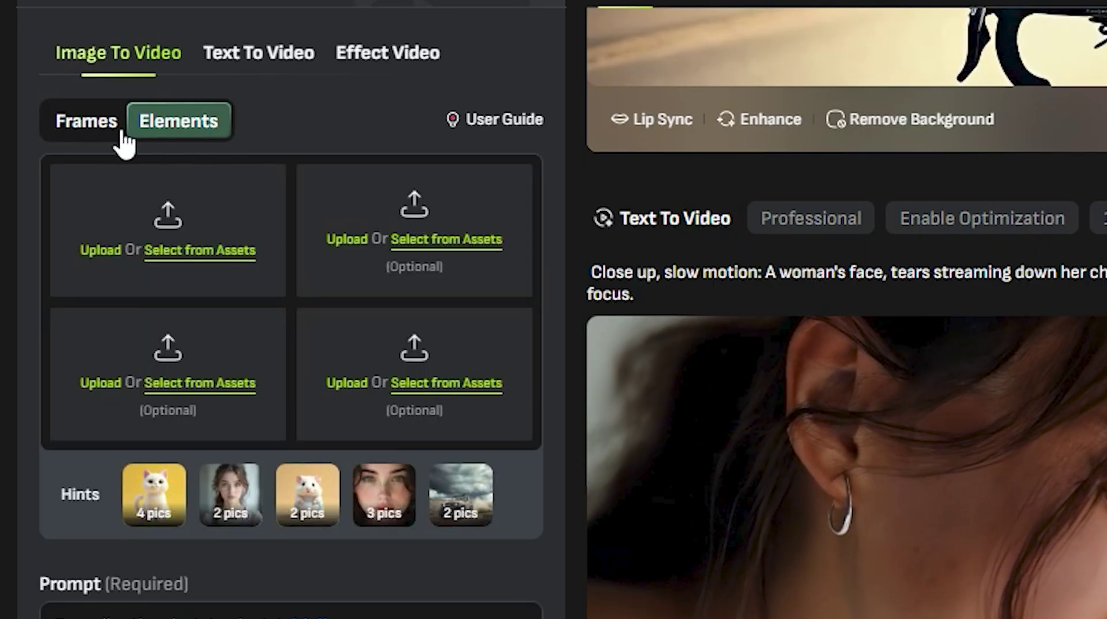
{"action": "left_click", "coordinate": [101, 130]}
{"action": "left_click", "coordinate": [191, 128]}
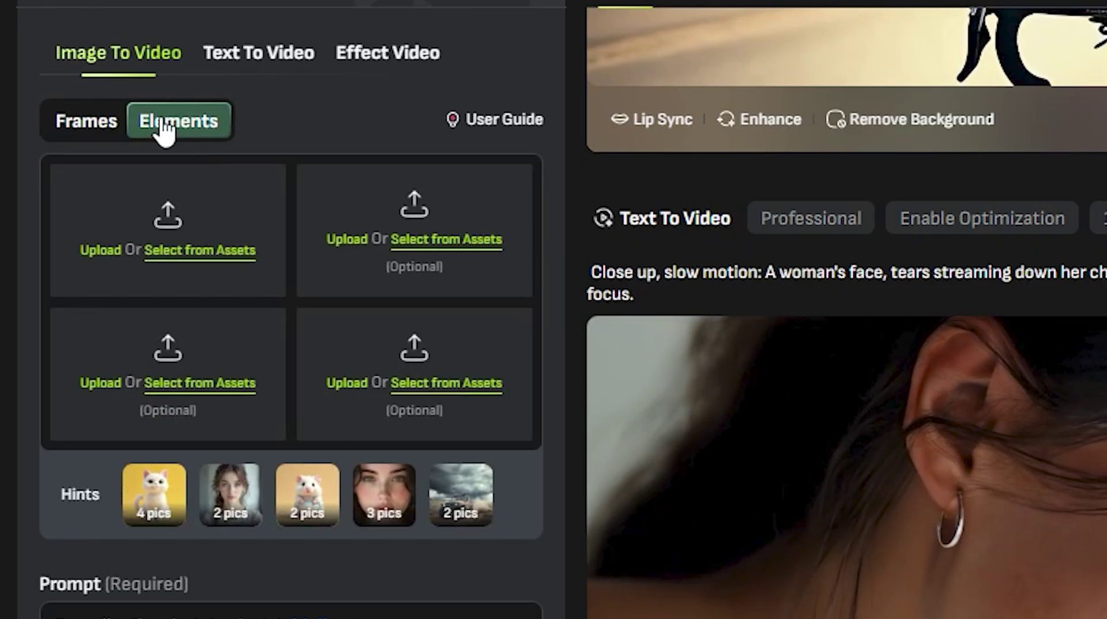
{"action": "left_click", "coordinate": [84, 129]}
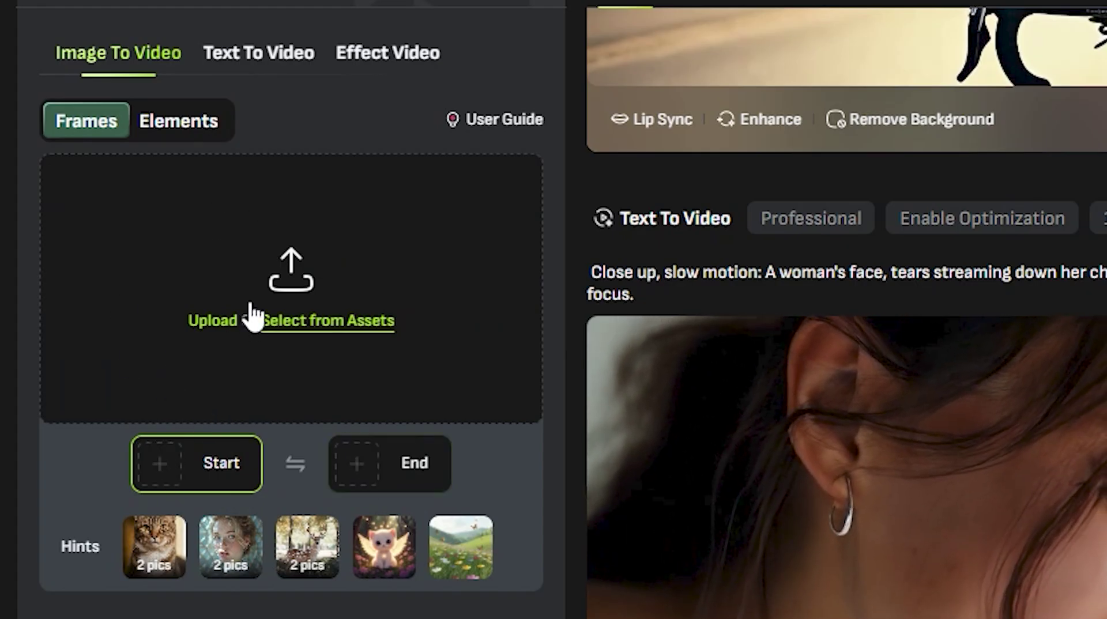
Step: Upload the Ultra-realistic image as the starting frame
{"action": "left_click", "coordinate": [266, 272]}
{"action": "scroll", "coordinate": [458, 314], "scroll_direction": "down", "scroll_amount": 5}
{"action": "left_click", "coordinate": [842, 326]}
{"action": "left_click", "coordinate": [966, 528]}
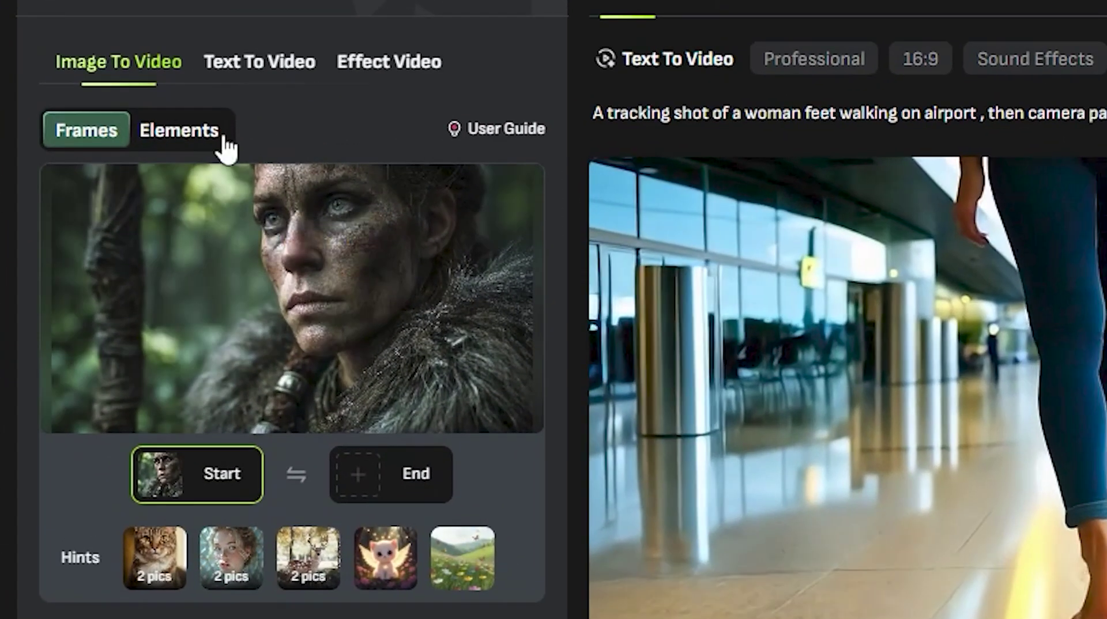
Step: Load the four-picture cat Elements example, then move to the Image Generation tool
{"action": "left_click", "coordinate": [112, 159]}
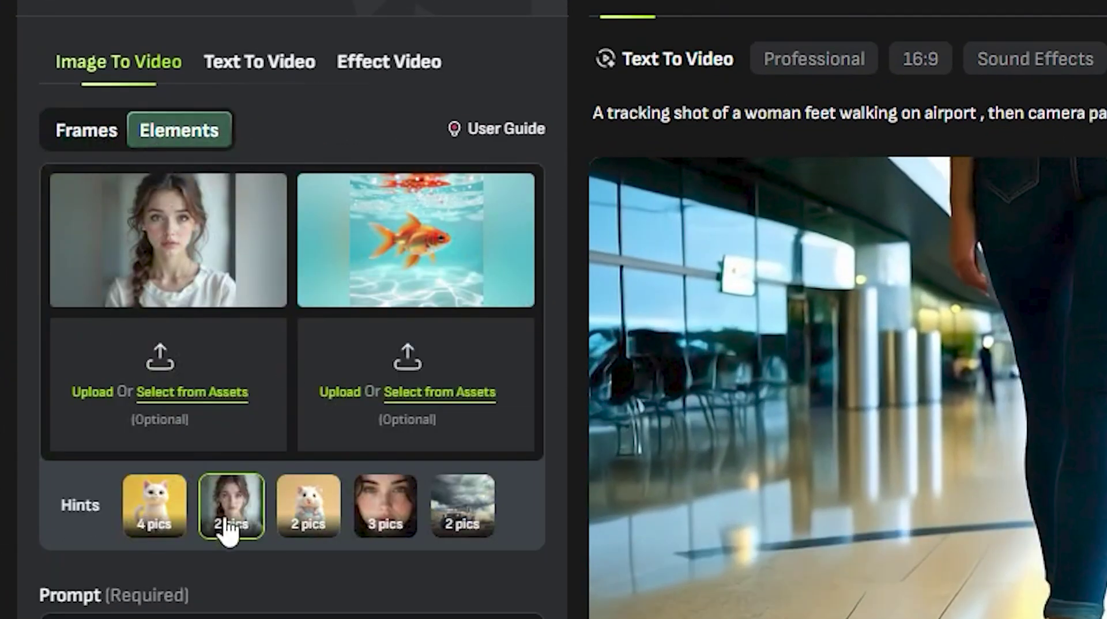
{"action": "left_click", "coordinate": [139, 526]}
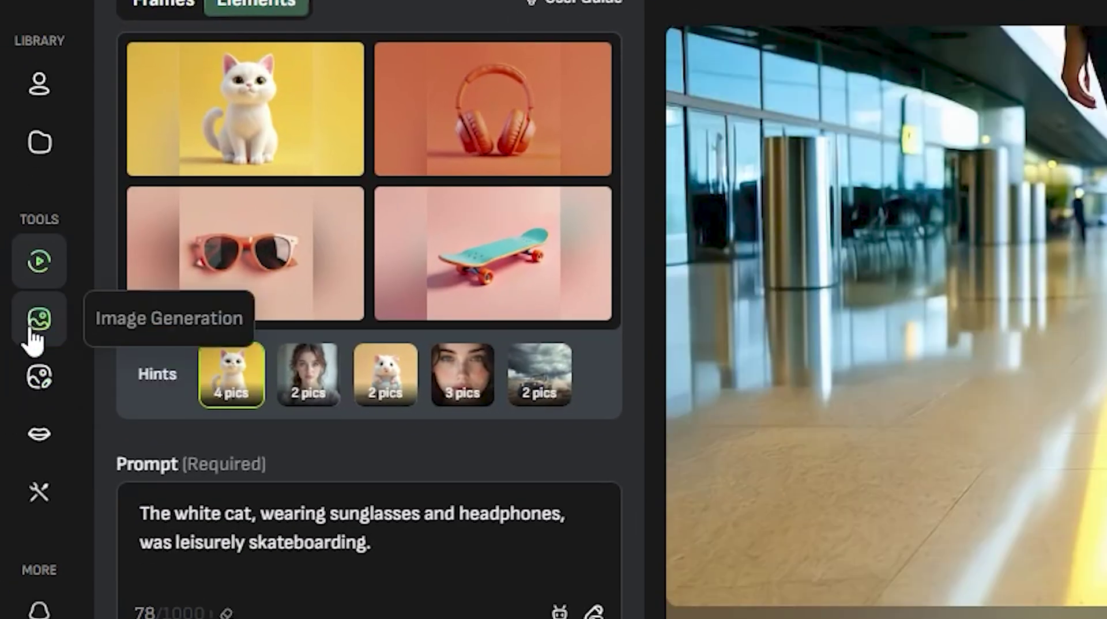
{"action": "left_click", "coordinate": [33, 329]}
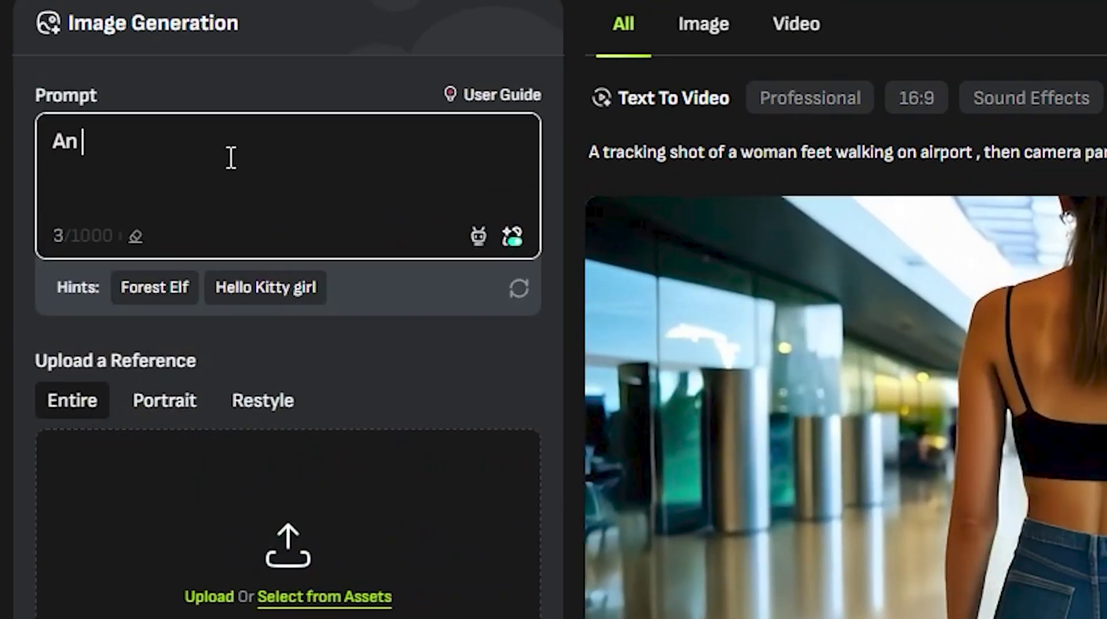
Step: Generate images from the prompt 'An agresive bear', then start a jeep prompt
{"action": "type", "text": "An agresive bear"}
{"action": "scroll", "coordinate": [291, 464], "scroll_direction": "down", "scroll_amount": 10}
{"action": "left_click", "coordinate": [378, 553]}
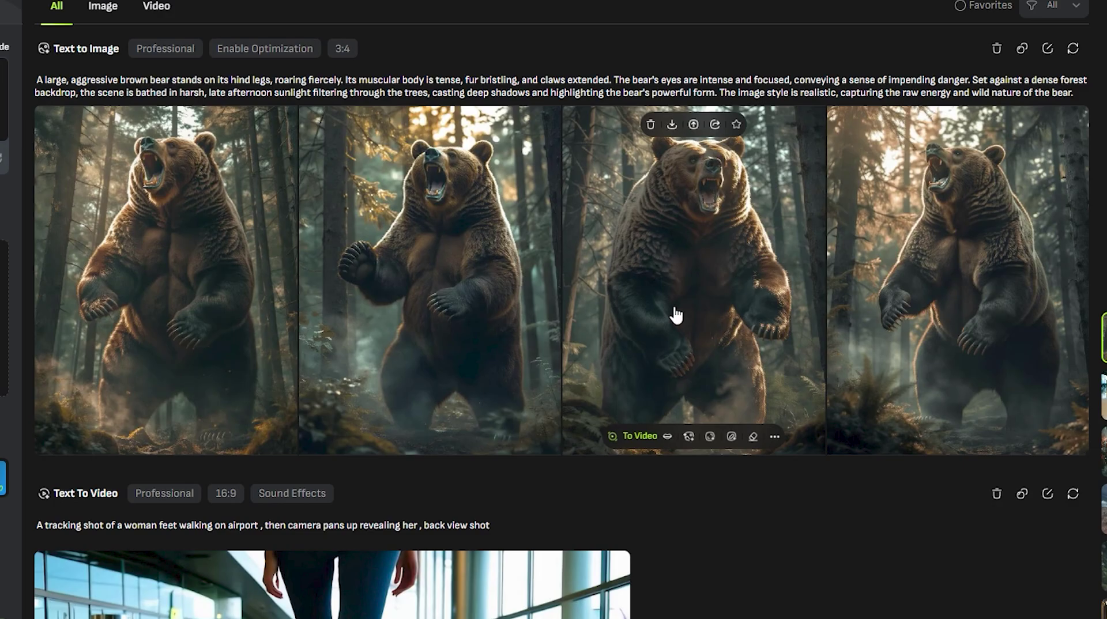
{"action": "mouse_move", "coordinate": [174, 261]}
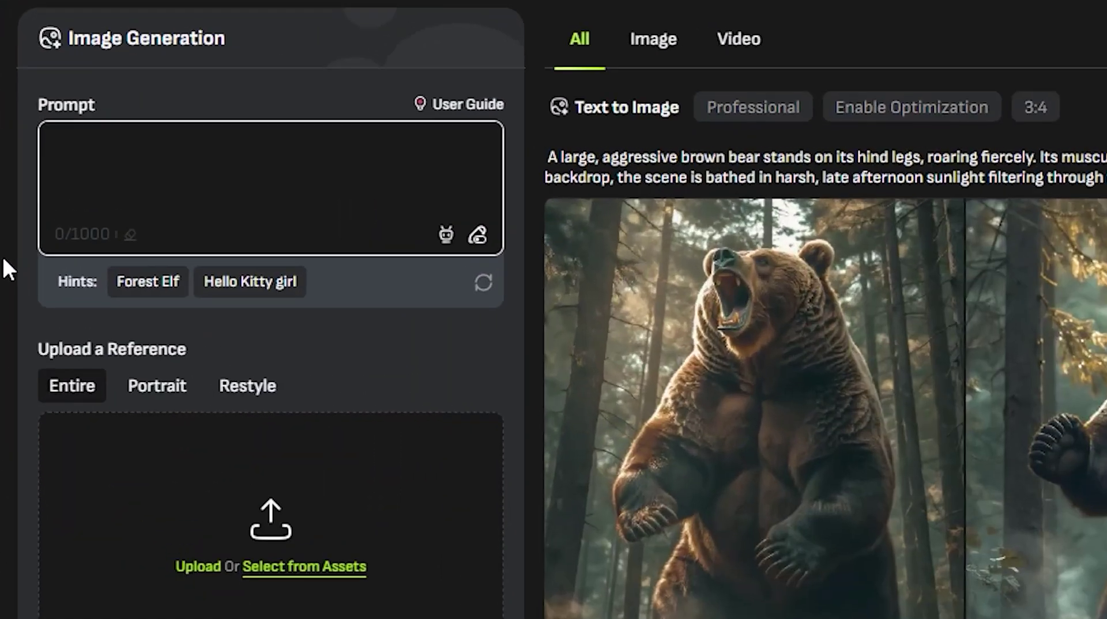
{"action": "type", "text": "A d"}
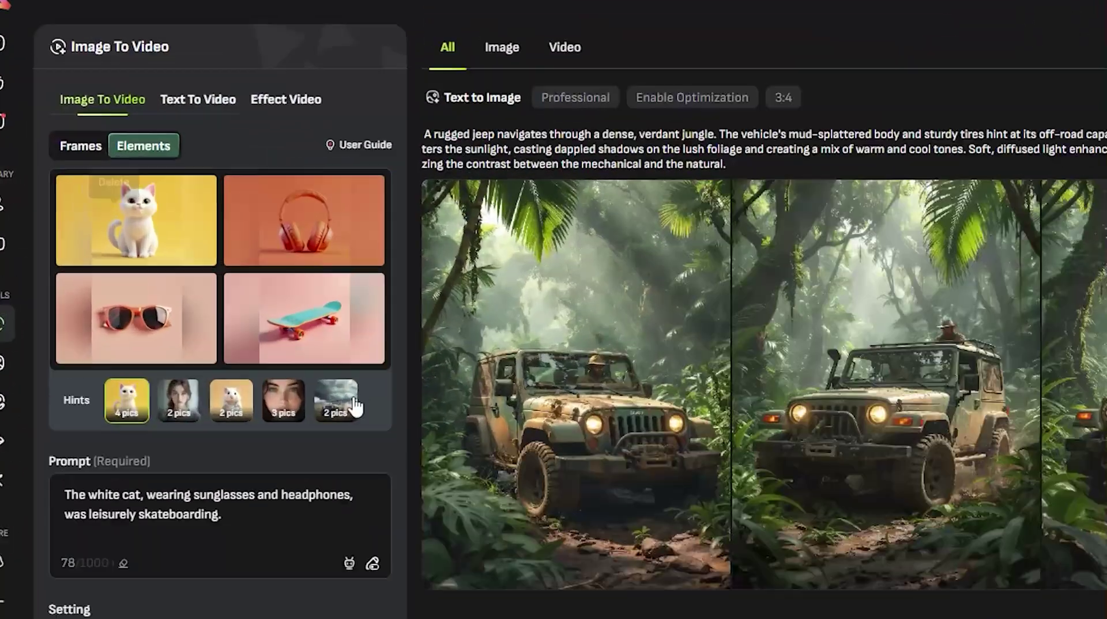
Step: Load the two-picture jeep and bear example and replace its jeep with the uploaded jungle-jeep image
{"action": "left_click", "coordinate": [355, 405]}
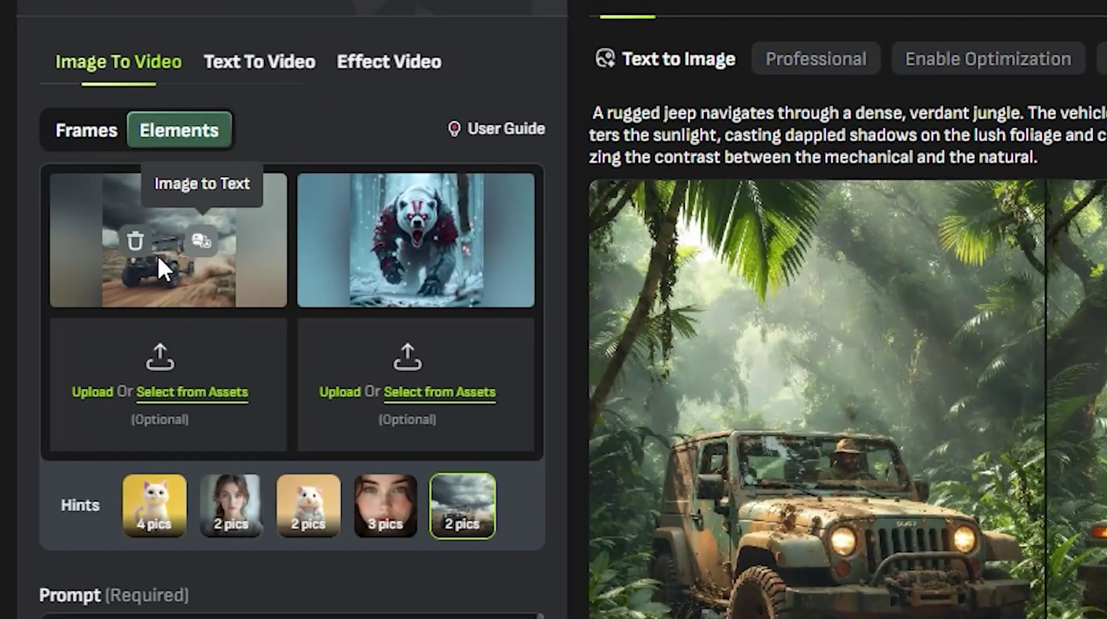
{"action": "left_click", "coordinate": [136, 253]}
{"action": "left_click", "coordinate": [210, 240]}
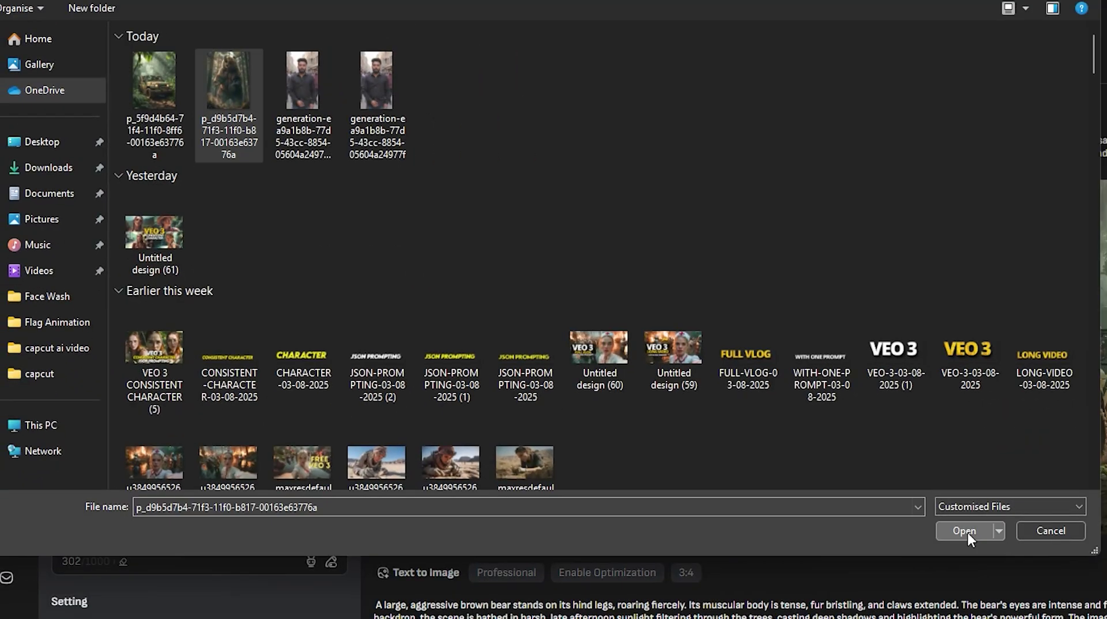
{"action": "left_click", "coordinate": [971, 532]}
Step: Change the prompt to 'A bear chasing the jeep', then open the Effect Video template gallery
{"action": "left_click", "coordinate": [245, 571]}
{"action": "key", "text": "ctrl+a"}
{"action": "key", "text": "BackSpace"}
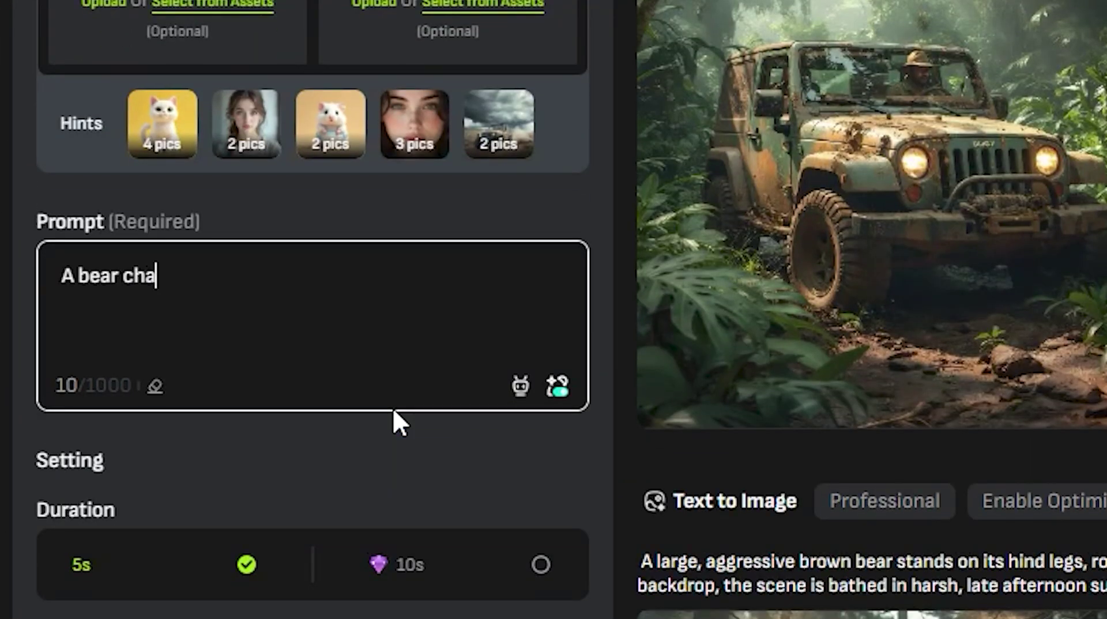
{"action": "type", "text": "jeep"}
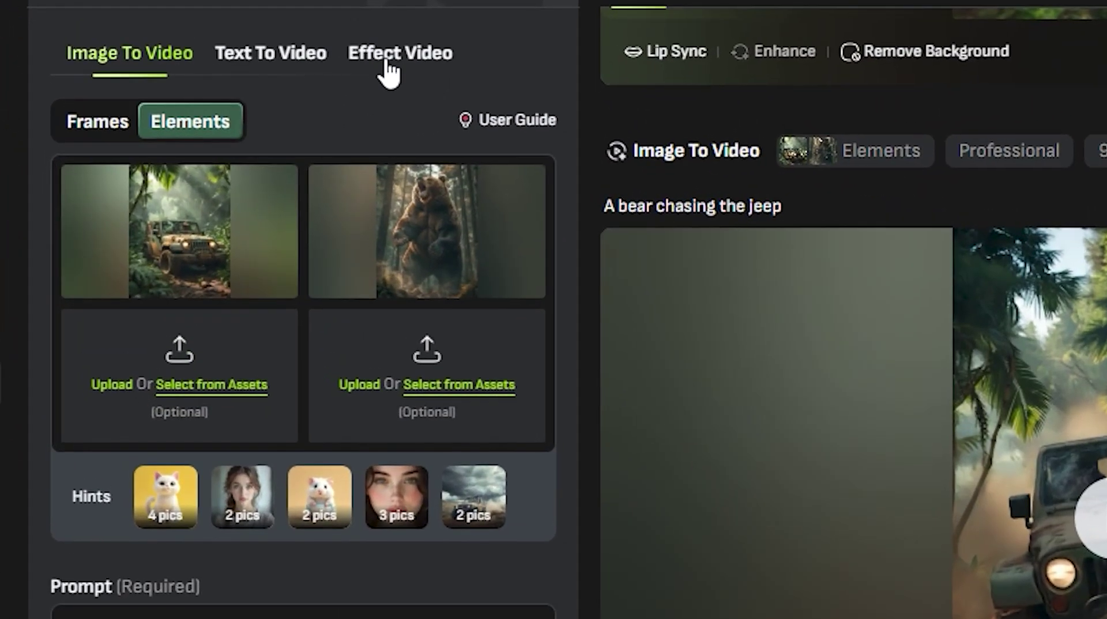
{"action": "left_click", "coordinate": [389, 69]}
{"action": "left_click", "coordinate": [414, 215]}
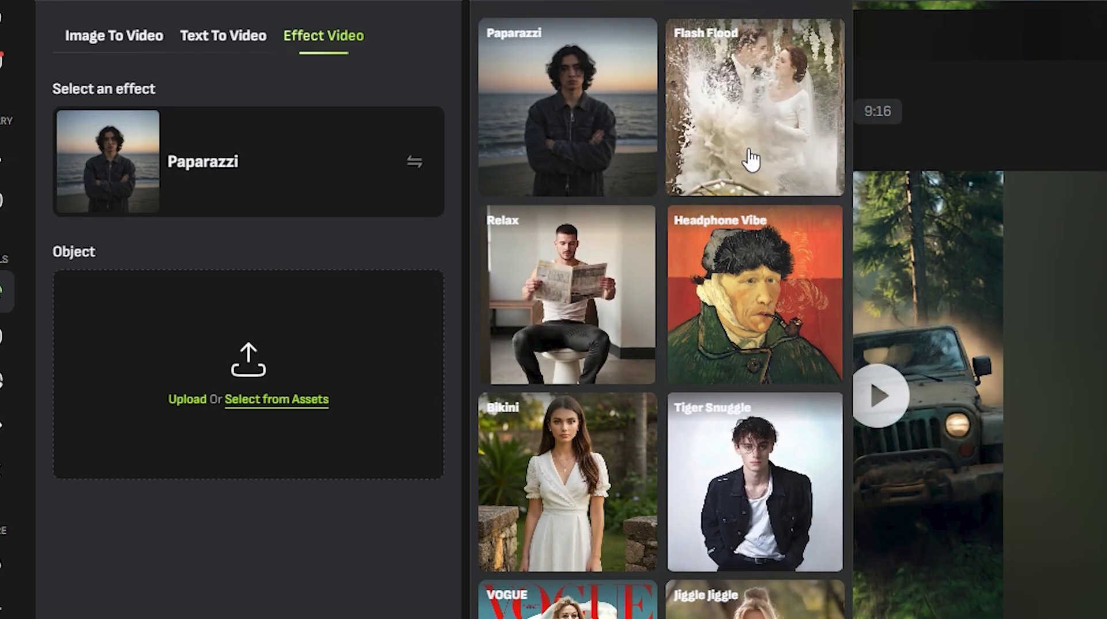
Step: Apply the Phoenix Warrior effect to the cropped photo of the armed woman
{"action": "scroll", "coordinate": [750, 167], "scroll_direction": "down", "scroll_amount": 3}
{"action": "scroll", "coordinate": [751, 167], "scroll_direction": "down", "scroll_amount": 2}
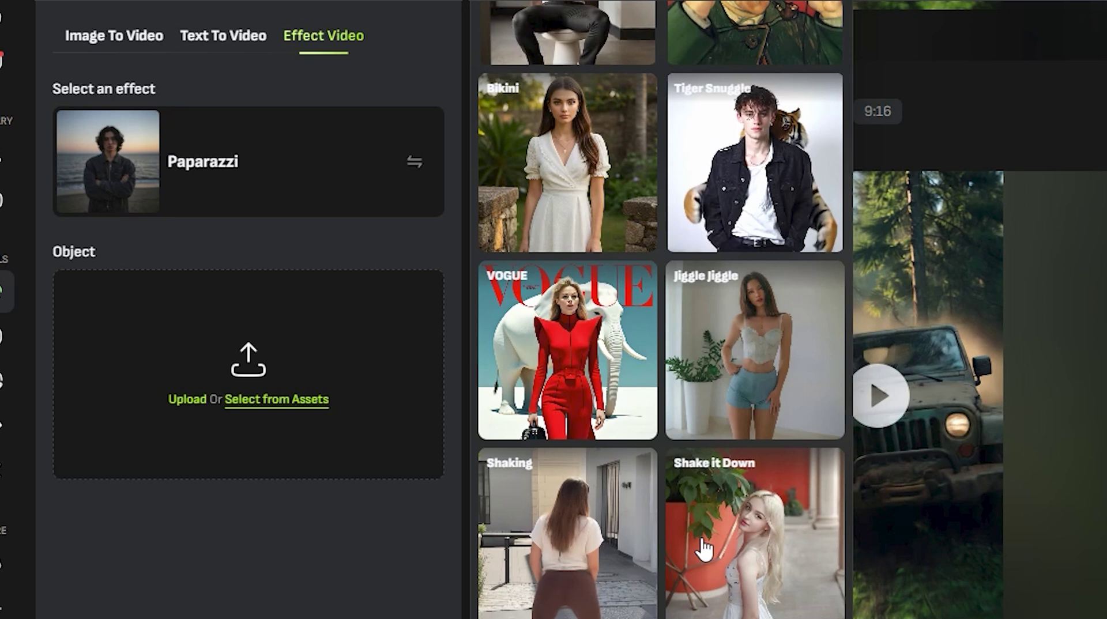
{"action": "scroll", "coordinate": [704, 551], "scroll_direction": "down", "scroll_amount": 5}
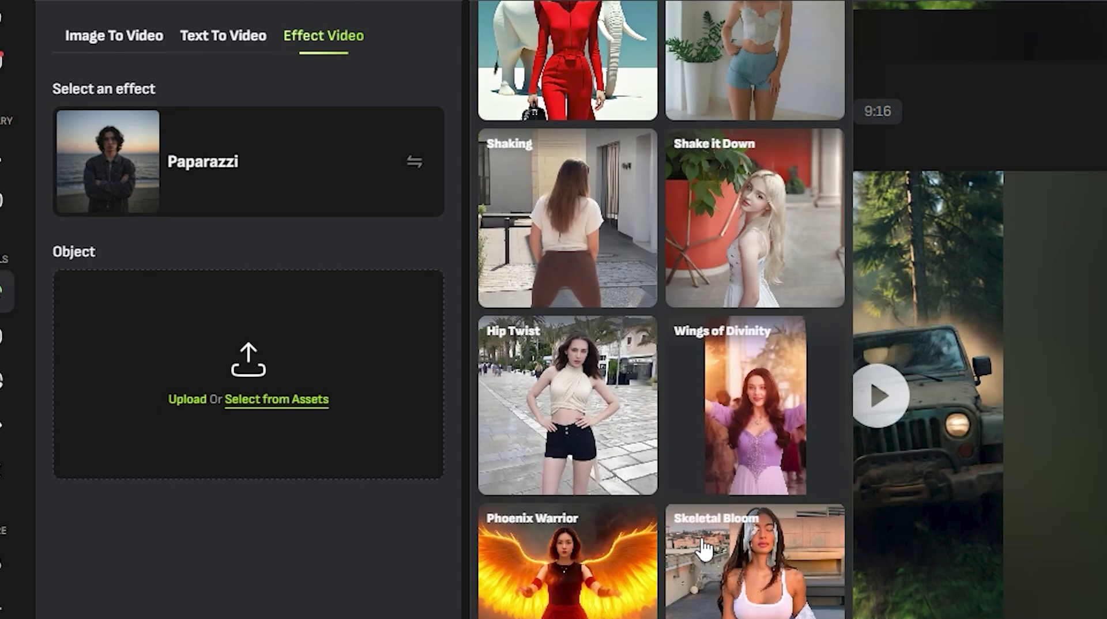
{"action": "scroll", "coordinate": [705, 550], "scroll_direction": "down", "scroll_amount": 2}
{"action": "left_click", "coordinate": [572, 528]}
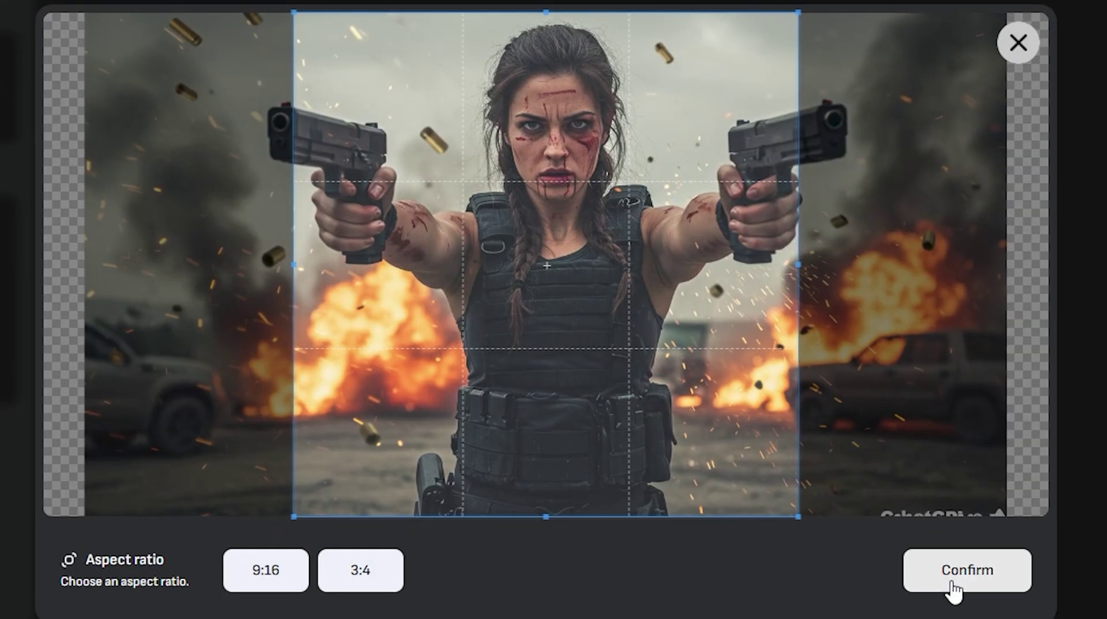
{"action": "left_click", "coordinate": [955, 580]}
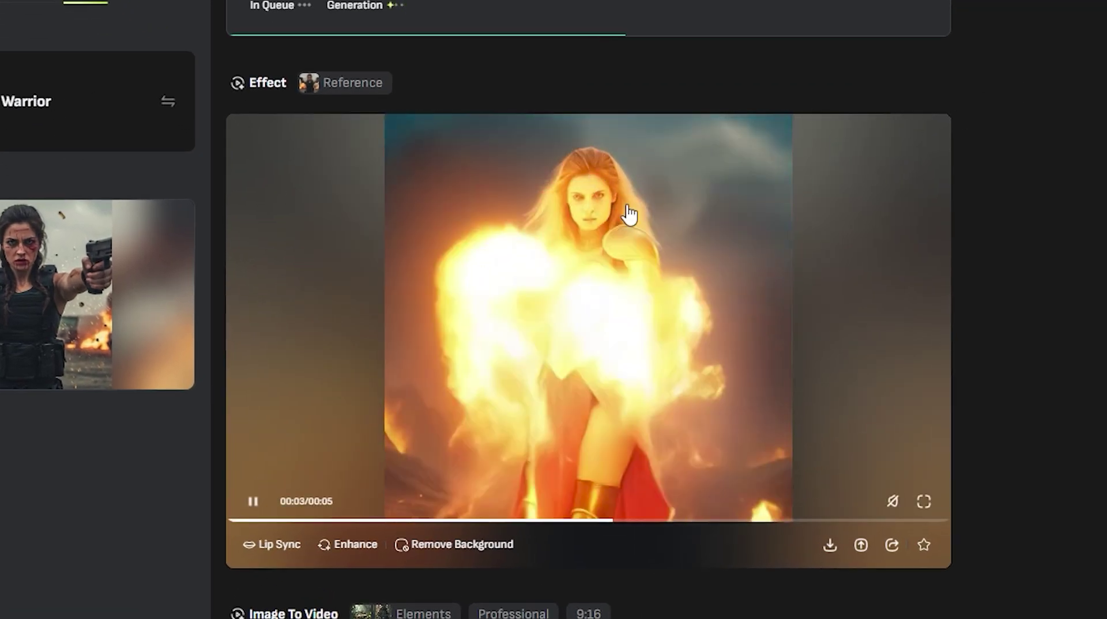
Step: Return to the effect template list and browse further down it
{"action": "left_click", "coordinate": [74, 101]}
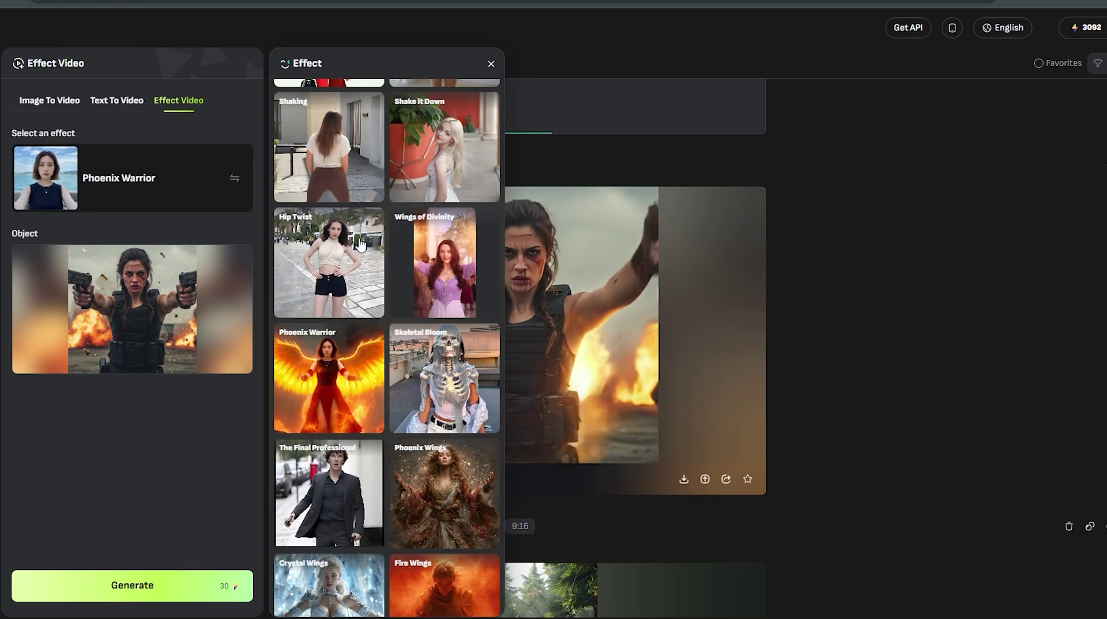
{"action": "scroll", "coordinate": [404, 346], "scroll_direction": "down", "scroll_amount": 7}
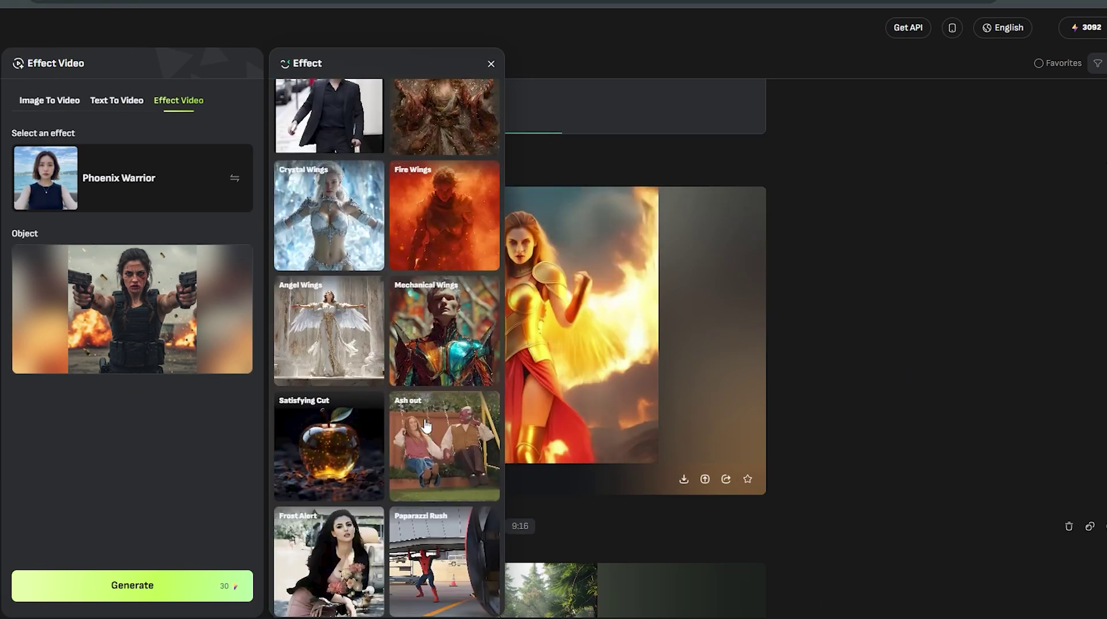
{"action": "scroll", "coordinate": [426, 426], "scroll_direction": "down", "scroll_amount": 10}
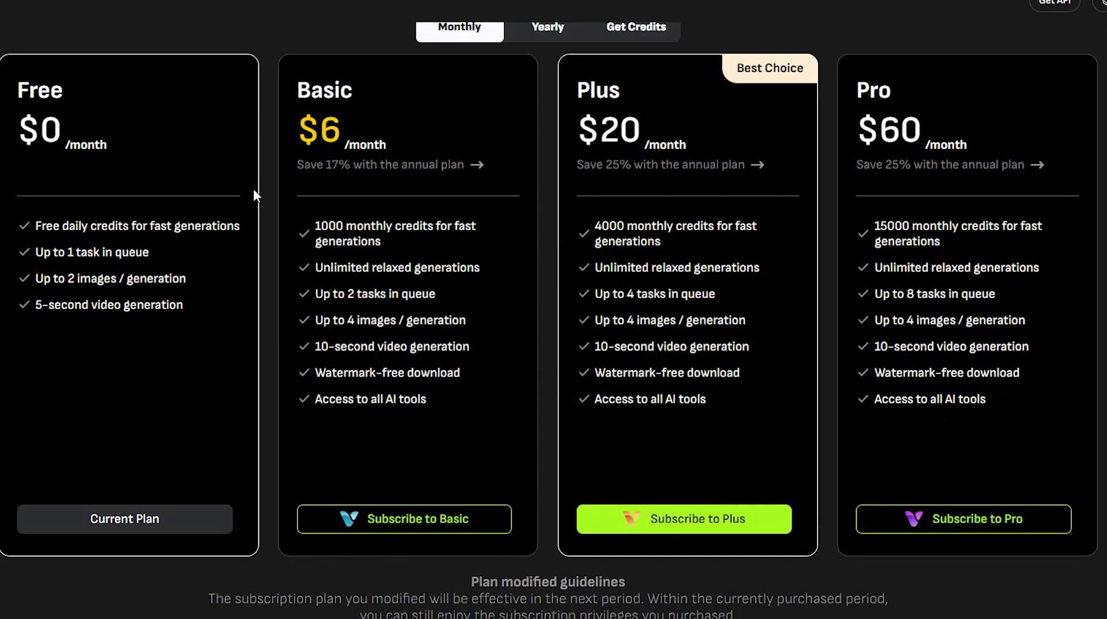
Step: Show the Yearly plan prices on the pricing page, then head back to vivago.ai/studio
{"action": "scroll", "coordinate": [283, 196], "scroll_direction": "up", "scroll_amount": 1}
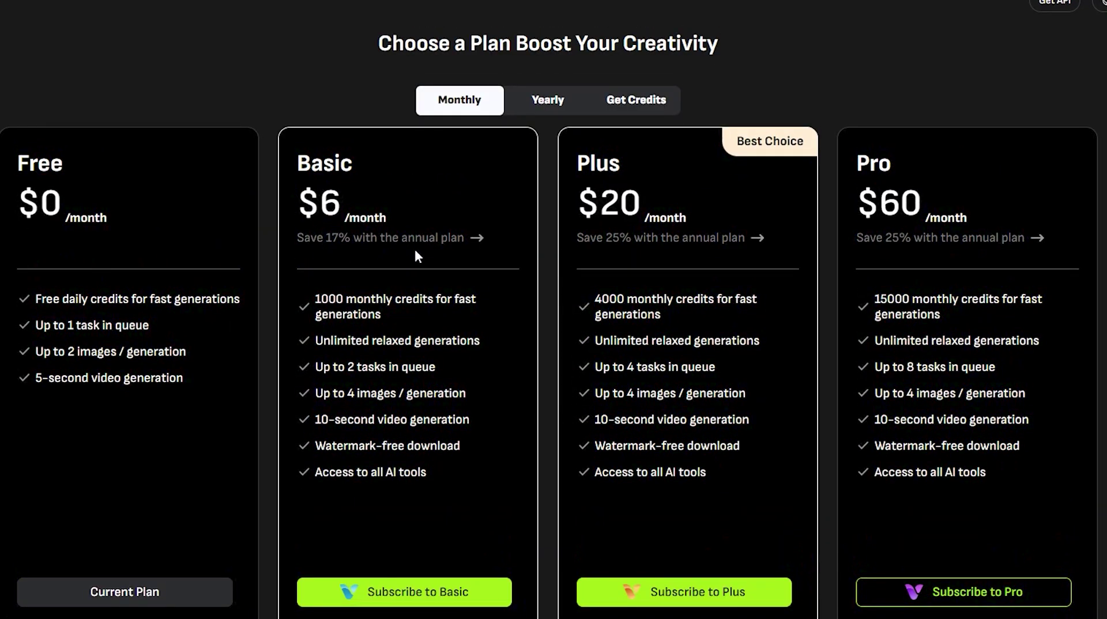
{"action": "left_click", "coordinate": [544, 100]}
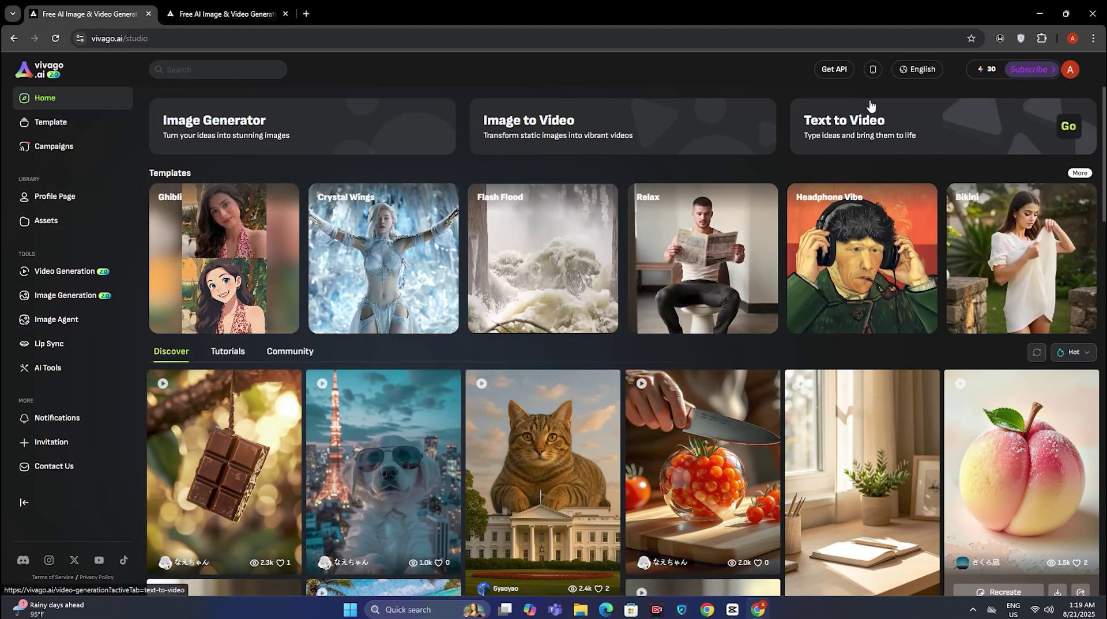
{"action": "mouse_move", "coordinate": [872, 71]}
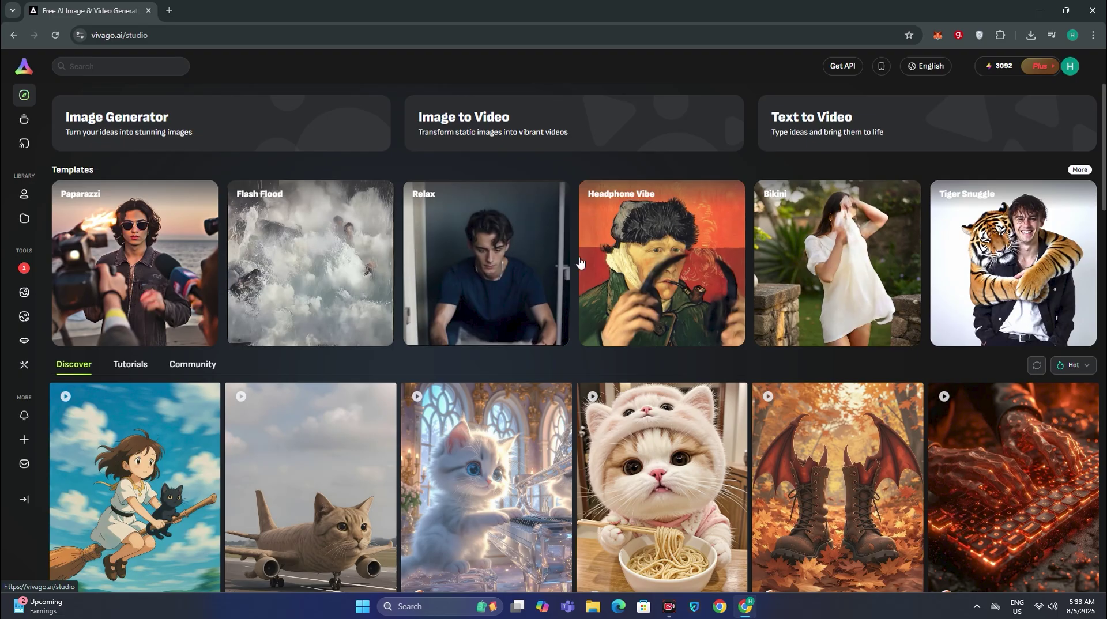
{"action": "scroll", "coordinate": [579, 261], "scroll_direction": "down", "scroll_amount": 4}
{"action": "scroll", "coordinate": [579, 261], "scroll_direction": "up", "scroll_amount": 5}
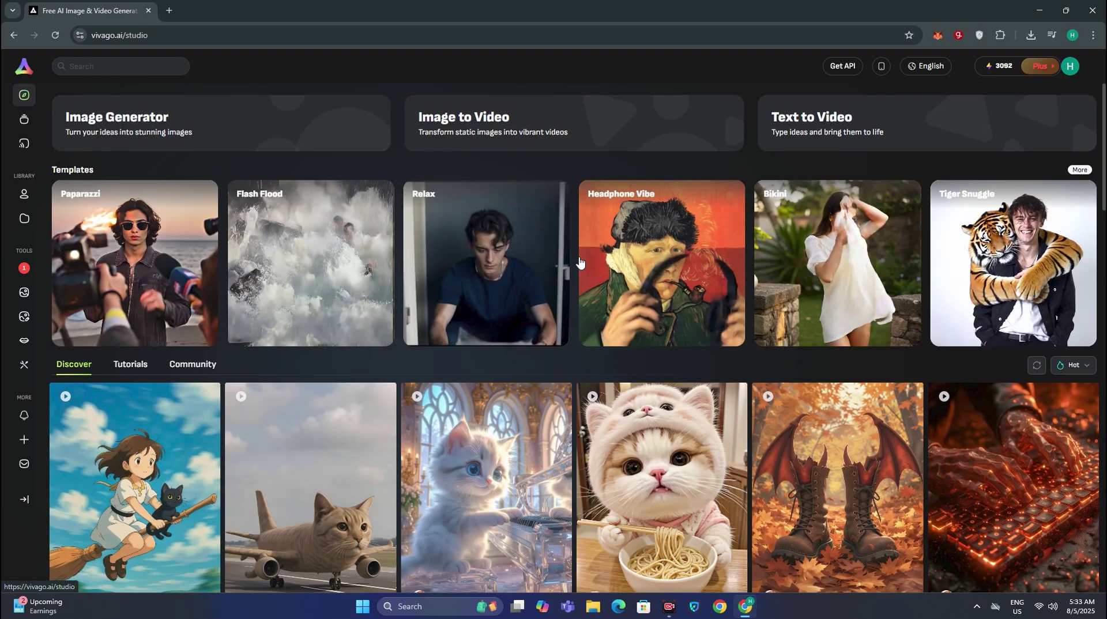